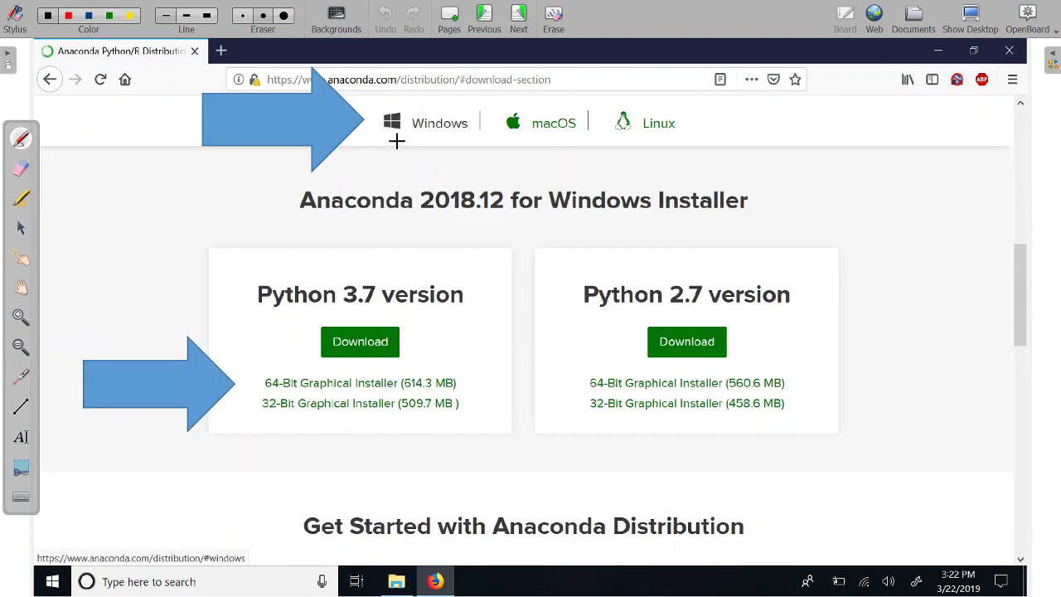
# Step: Mark the operating-system choices on the Anaconda download page image and the Anaconda3 installer file with pen strokes
pyautogui.moveTo(382, 140)
pyautogui.mouseDown()
pyautogui.moveTo(457, 143)
pyautogui.moveTo(564, 126)
pyautogui.mouseUp()
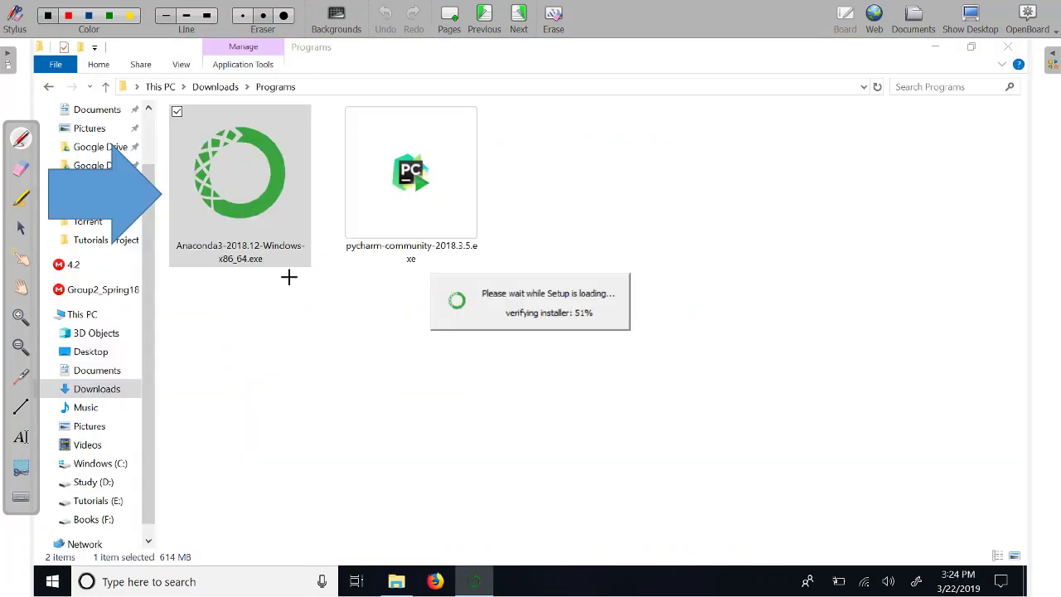
pyautogui.moveTo(164, 147)
pyautogui.mouseDown()
pyautogui.moveTo(336, 141)
pyautogui.moveTo(178, 189)
pyautogui.moveTo(193, 106)
pyautogui.mouseUp()
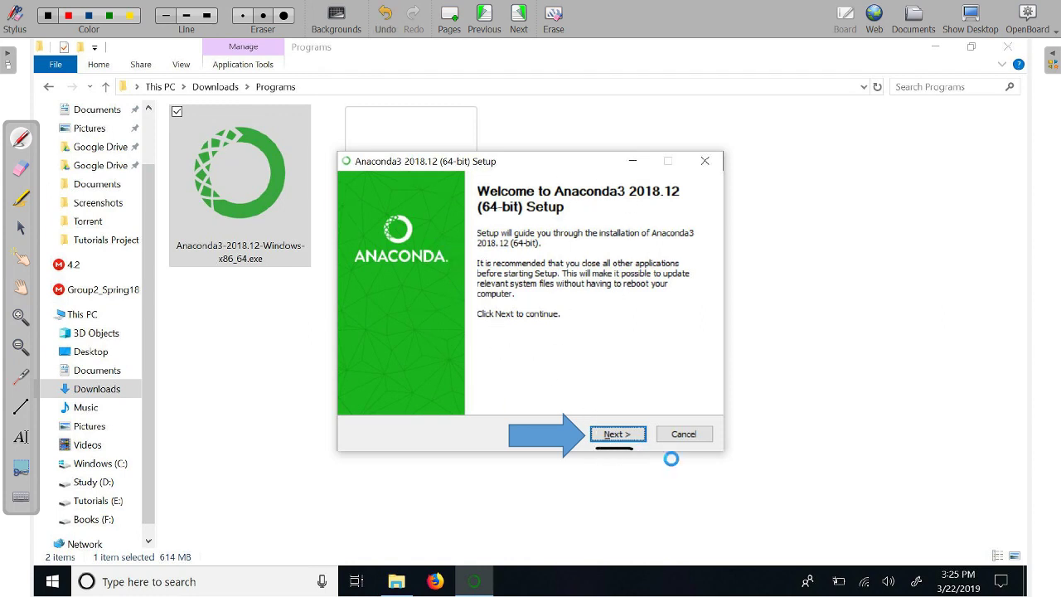
# Step: Underline I Agree and Next on the License Agreement and Select Installation Type images, advancing through the setup pages
pyautogui.press('Return')
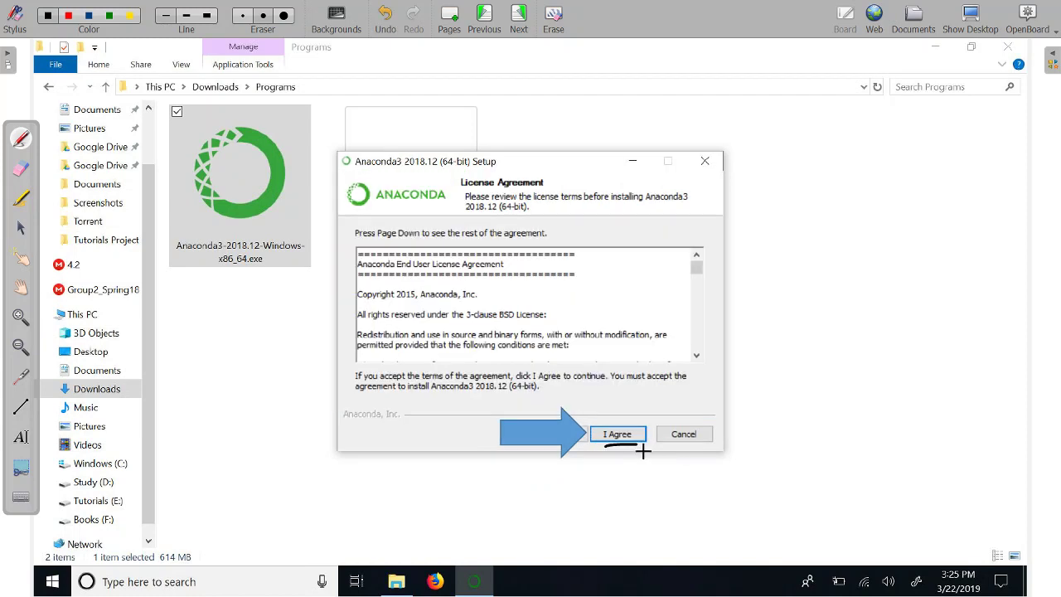
pyautogui.click(644, 456)
pyautogui.moveTo(600, 449); pyautogui.dragTo(632, 446)
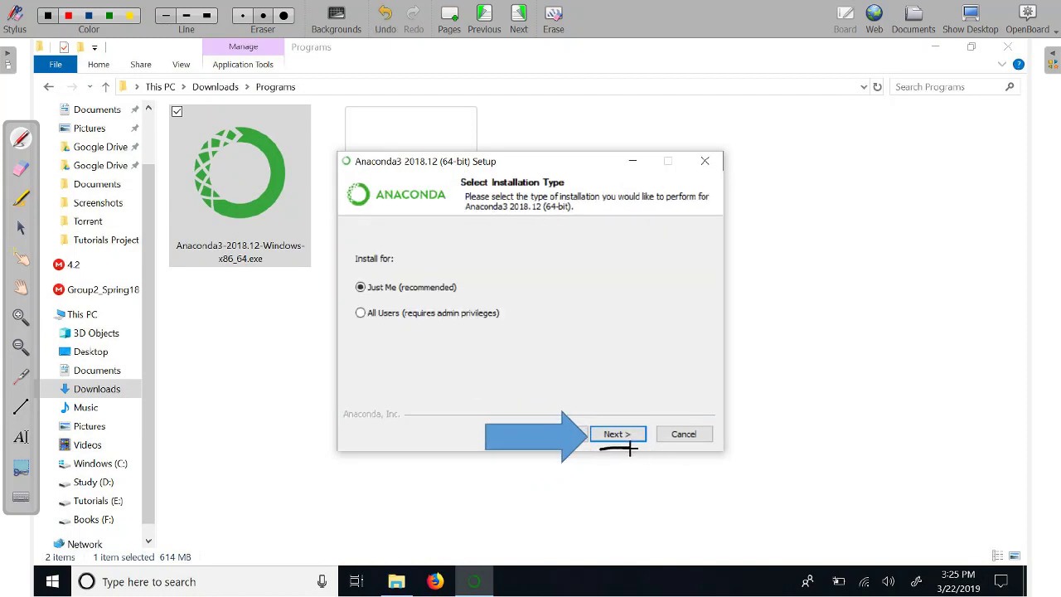
pyautogui.press('Return')
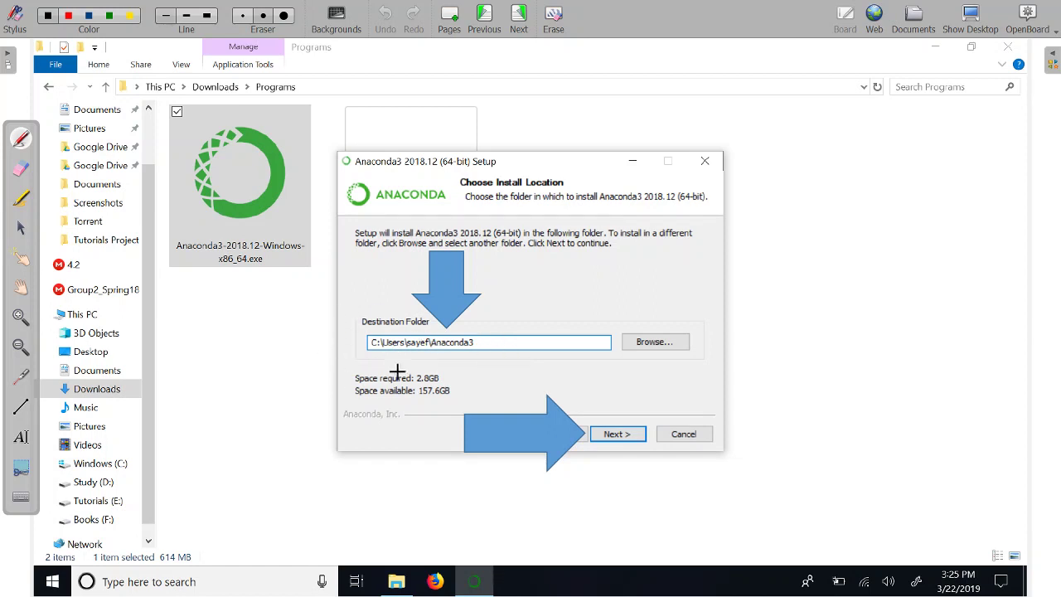
# Step: Circle the destination folder path and mark the Next option on the Choose Install Location image
pyautogui.moveTo(385, 325)
pyautogui.mouseDown()
pyautogui.moveTo(463, 330)
pyautogui.moveTo(404, 365)
pyautogui.mouseUp()
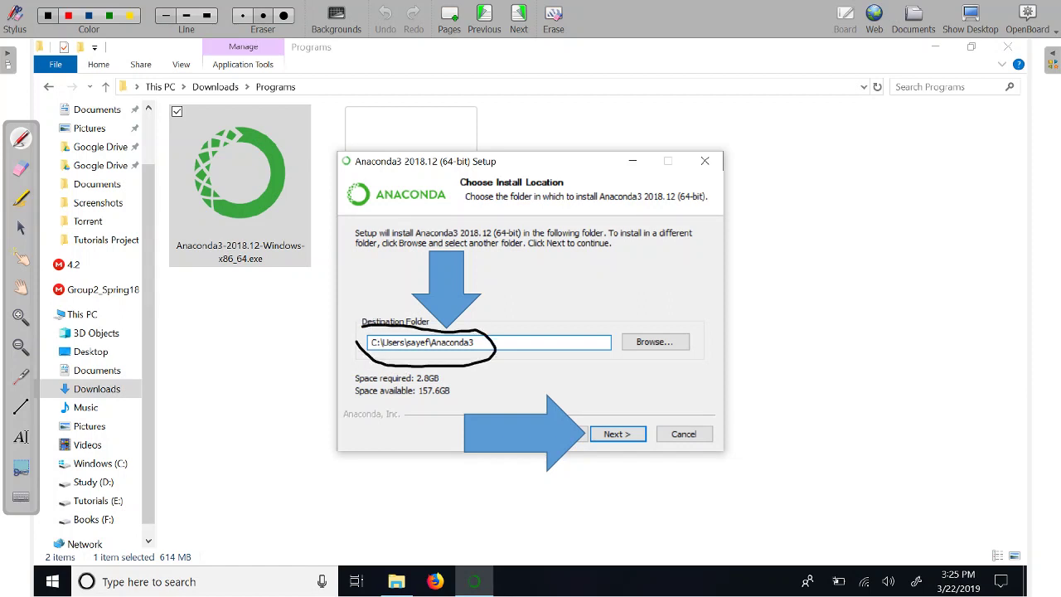
pyautogui.moveTo(370, 330); pyautogui.dragTo(370, 331)
pyautogui.moveTo(595, 421)
pyautogui.mouseDown()
pyautogui.moveTo(651, 432)
pyautogui.moveTo(609, 440)
pyautogui.mouseUp()
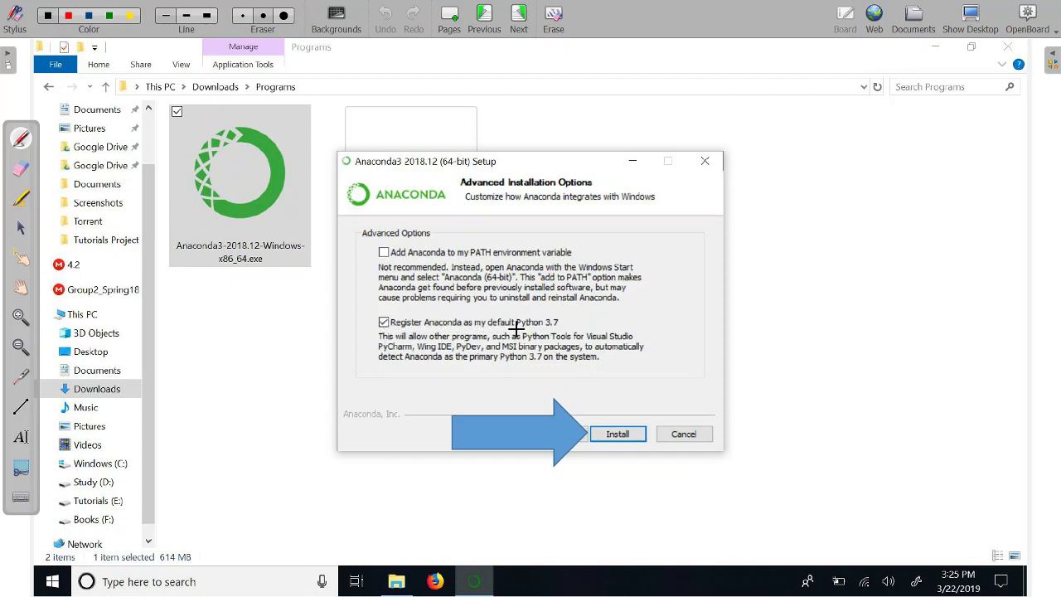
# Step: Mark the default Python 3.7 registration option and Install, and underline Install Microsoft VSCode on the following setup image
pyautogui.moveTo(549, 328); pyautogui.dragTo(571, 325)
pyautogui.click(616, 434)
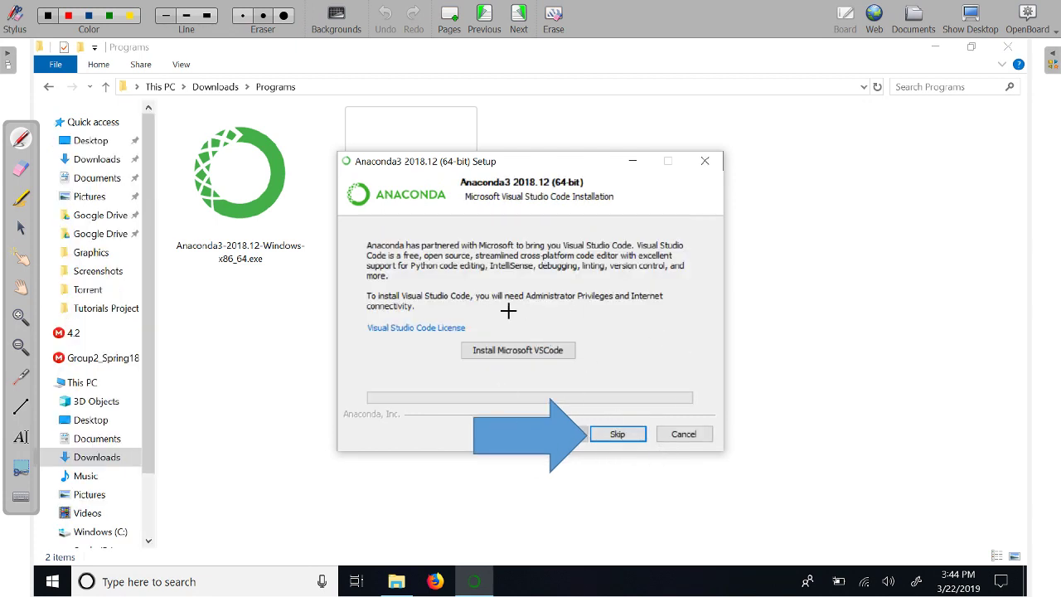
pyautogui.moveTo(460, 364); pyautogui.dragTo(582, 361)
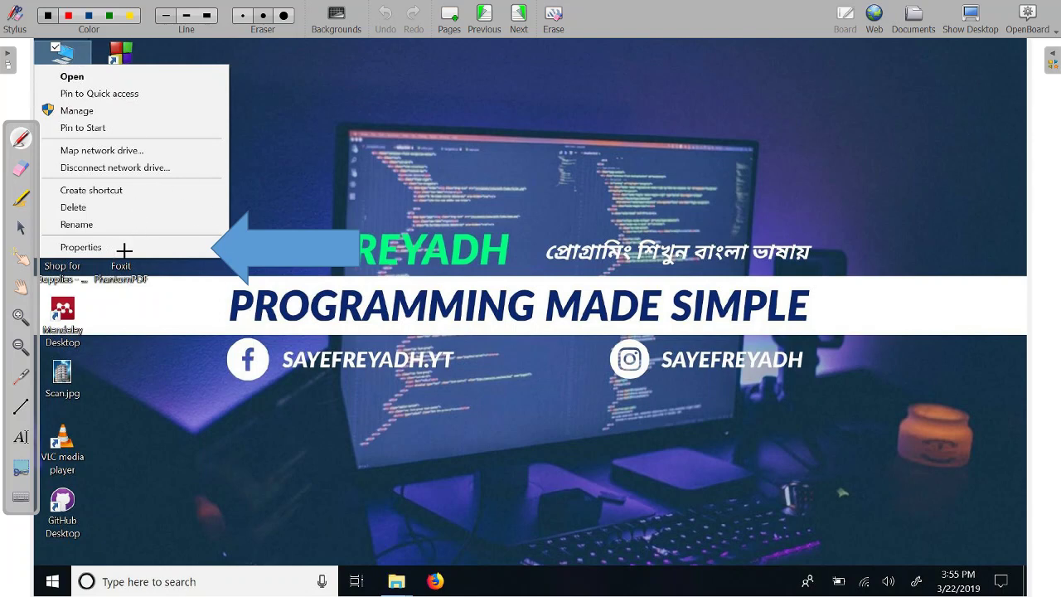
# Step: Mark Properties, Advanced system settings, Environment Variables and the system Path's Edit option on the successive Windows settings images
pyautogui.moveTo(118, 246)
pyautogui.mouseDown()
pyautogui.moveTo(45, 234)
pyautogui.moveTo(120, 239)
pyautogui.mouseUp()
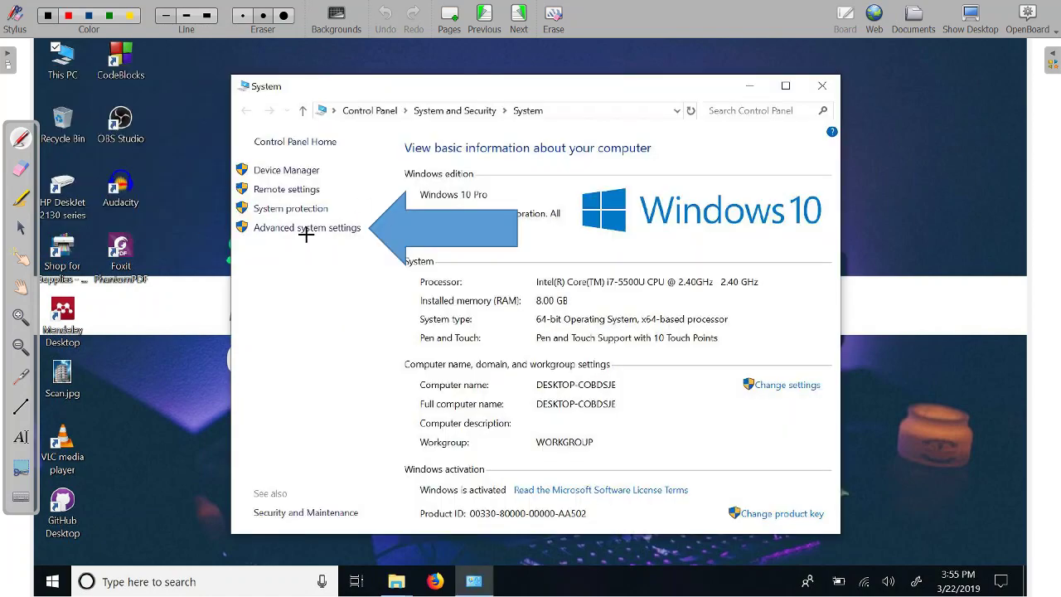
pyautogui.moveTo(258, 243); pyautogui.dragTo(347, 243)
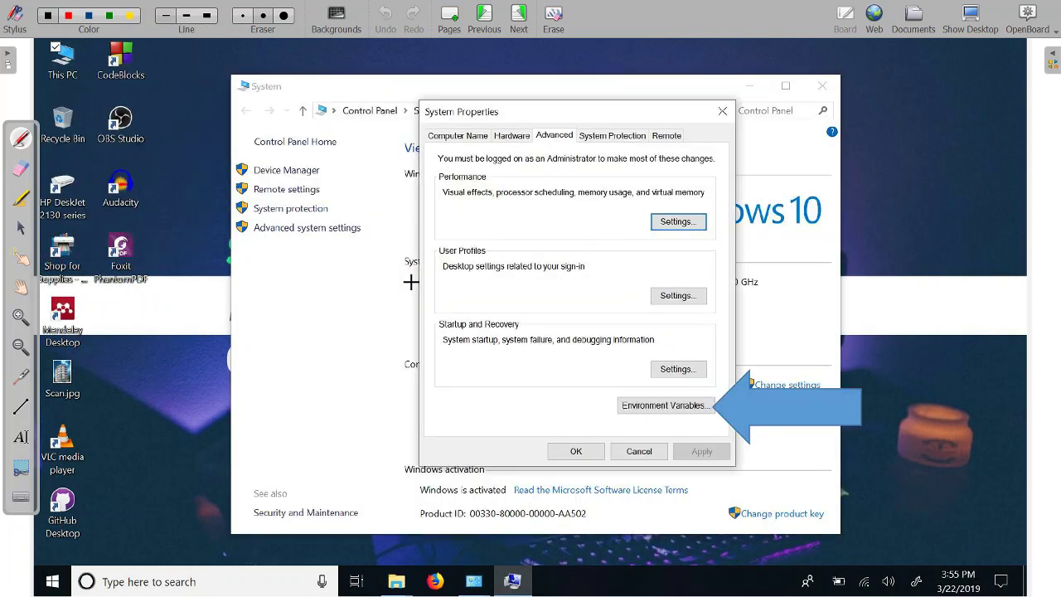
pyautogui.moveTo(618, 421); pyautogui.dragTo(703, 426)
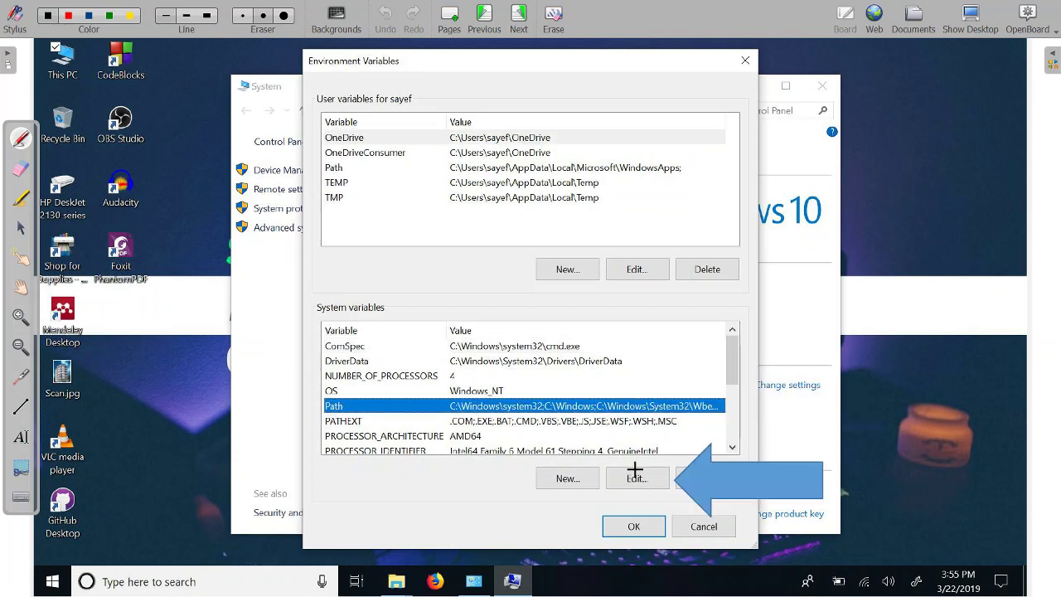
pyautogui.moveTo(635, 458)
pyautogui.mouseDown()
pyautogui.moveTo(624, 498)
pyautogui.moveTo(639, 458)
pyautogui.mouseUp()
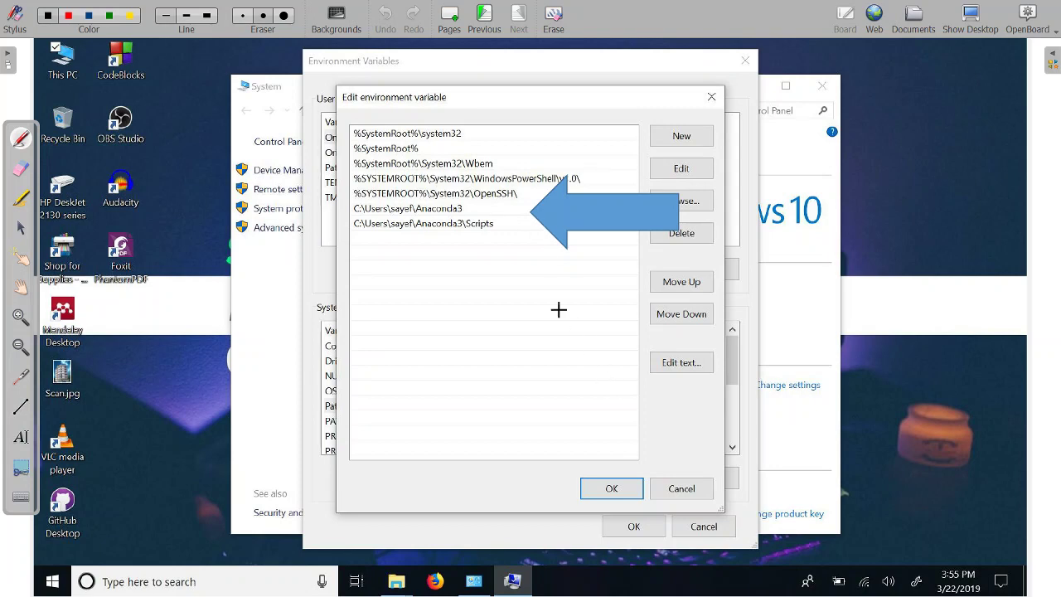
# Step: Underline the Anaconda3 path entry on the Edit environment variable image and undo the stroke
pyautogui.moveTo(350, 216); pyautogui.dragTo(485, 224)
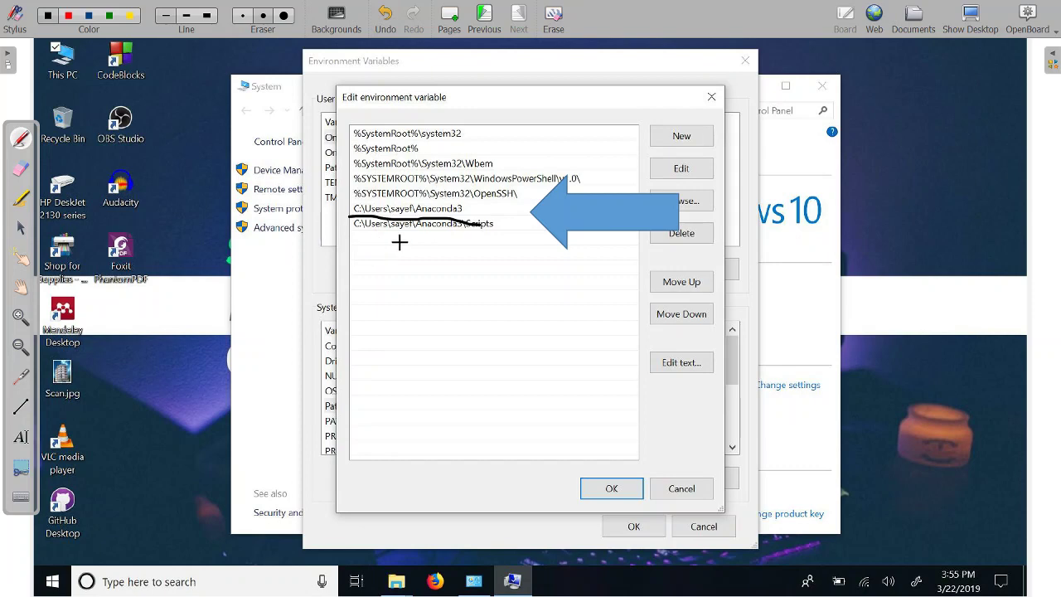
pyautogui.hotkey('ctrl', 'z')
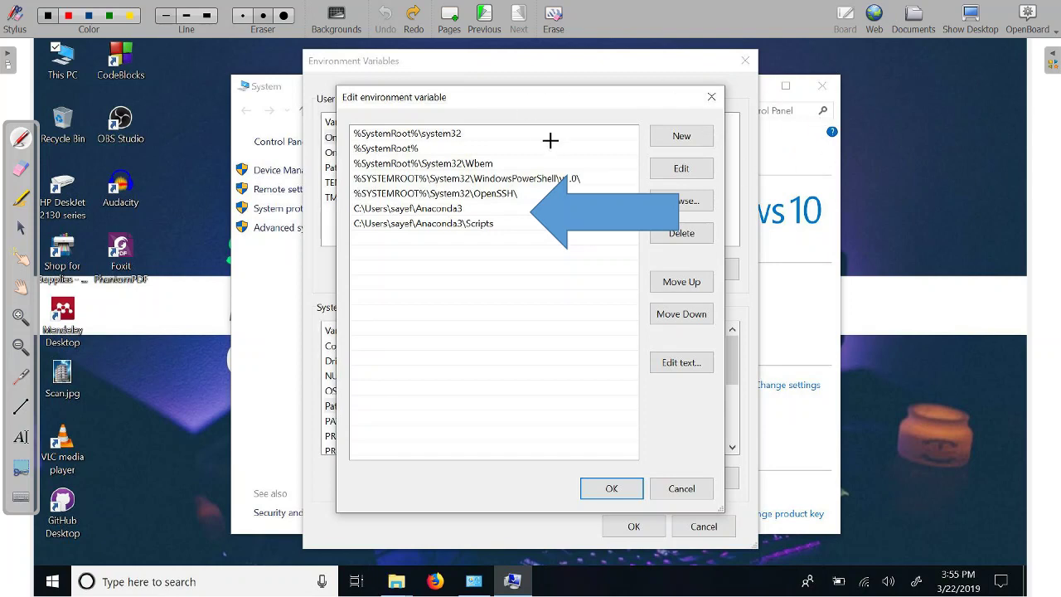
# Step: Quit OpenBoard and return to the Windows desktop
pyautogui.click(1024, 16)
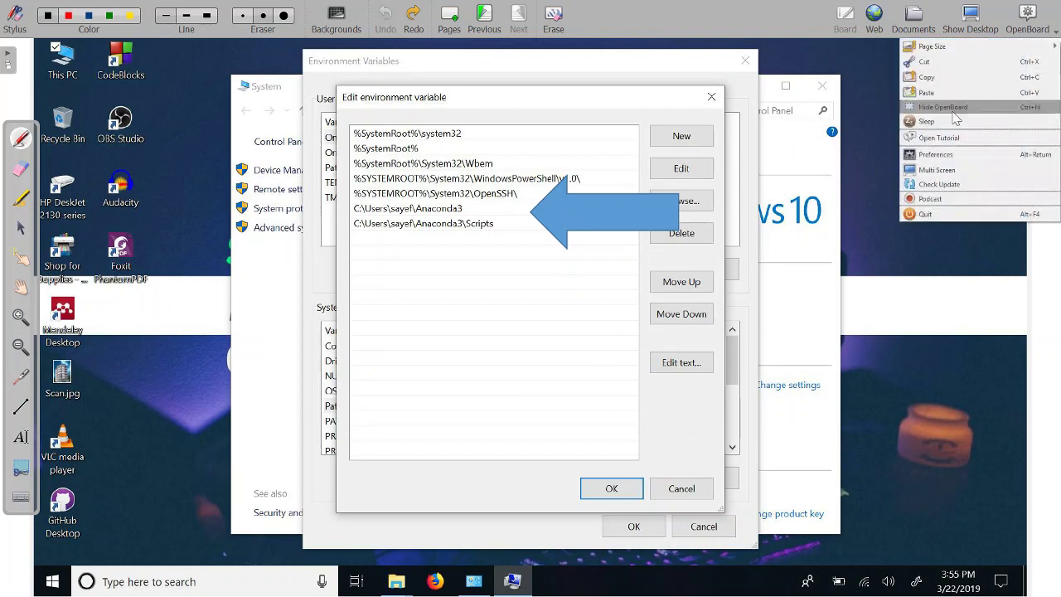
pyautogui.click(997, 212)
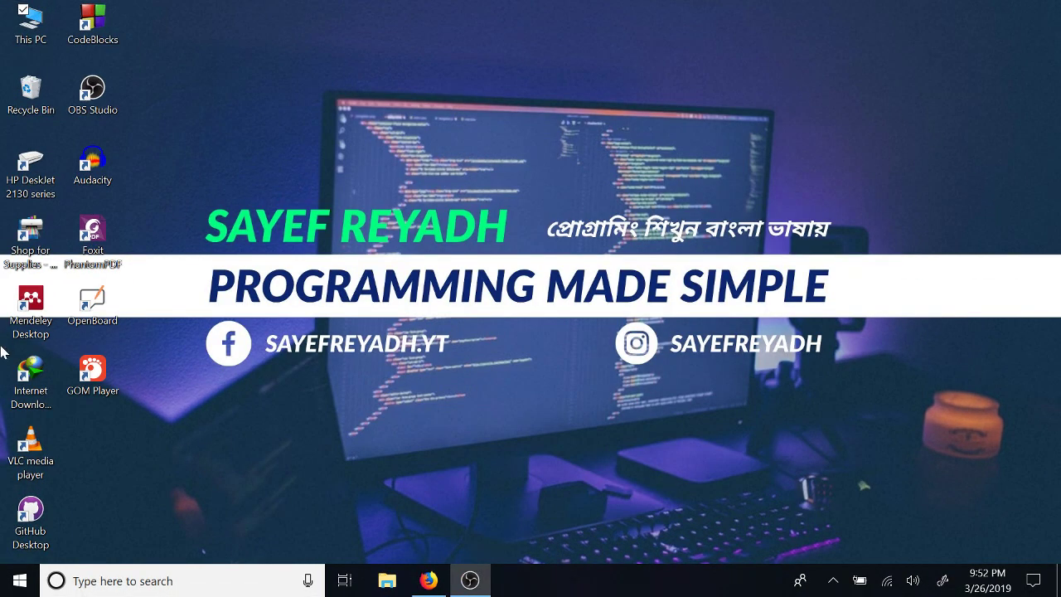
# Step: Open the Command Prompt by running cmd, execute conda, and read through its help output
pyautogui.press('super+r')
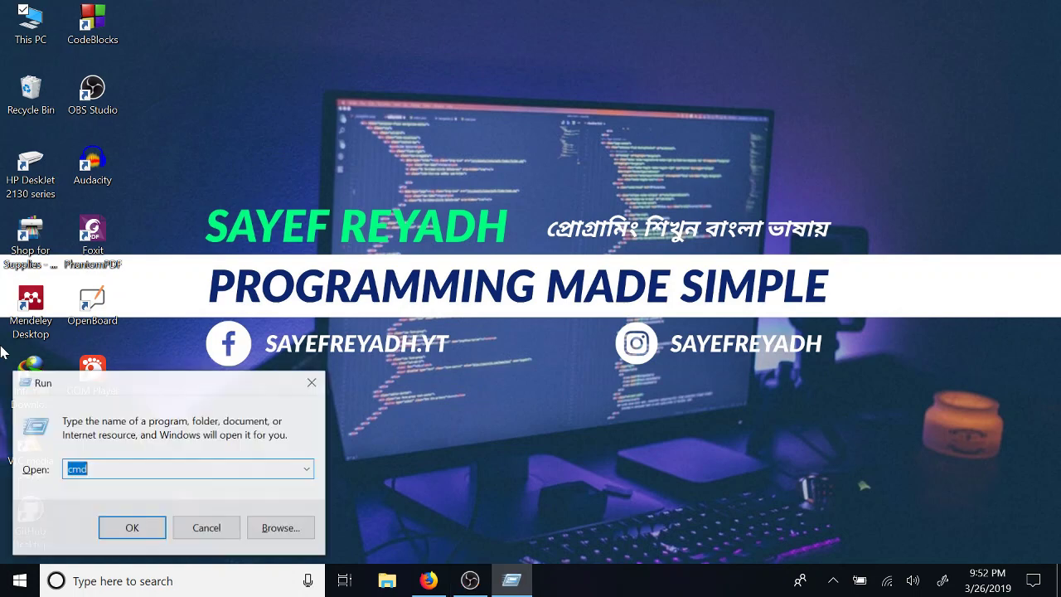
pyautogui.press('Return')
pyautogui.click(222, 170)
pyautogui.write('conda')
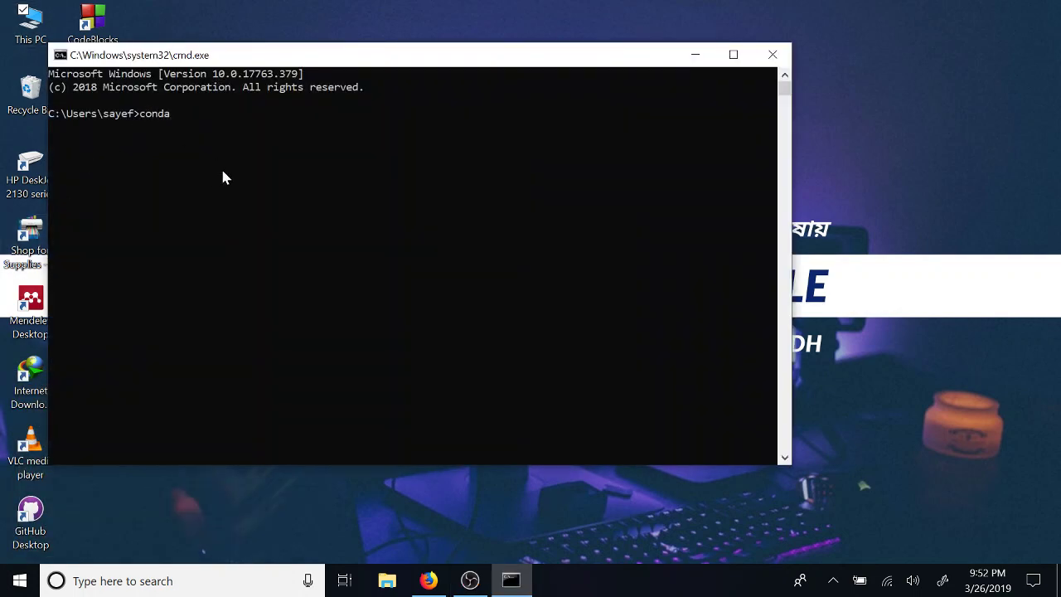
pyautogui.press('Return')
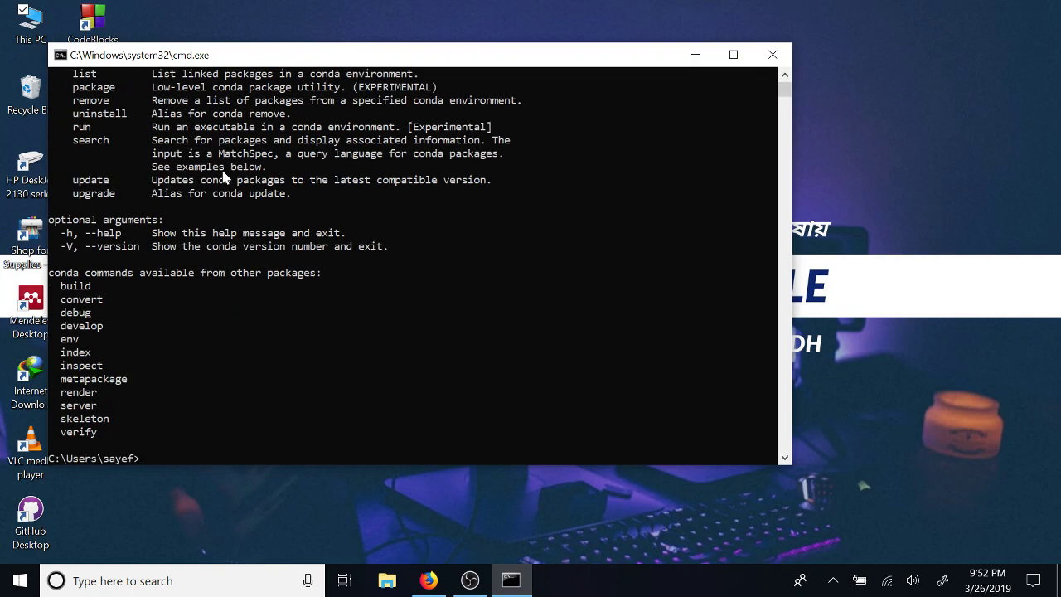
pyautogui.scroll(8, 222, 176)
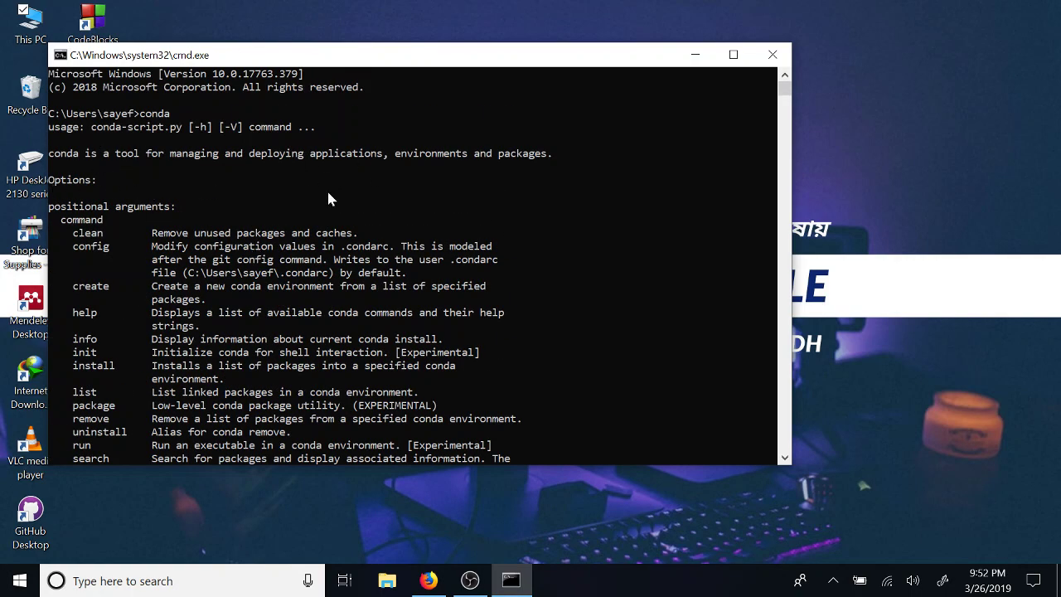
pyautogui.scroll(-5, 329, 198)
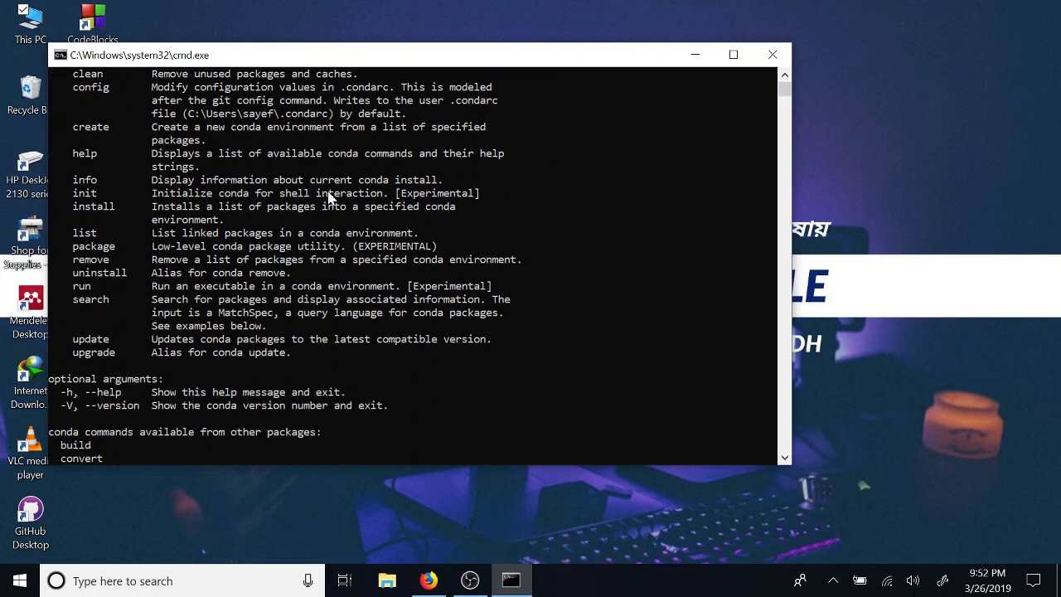
pyautogui.scroll(-5, 329, 199)
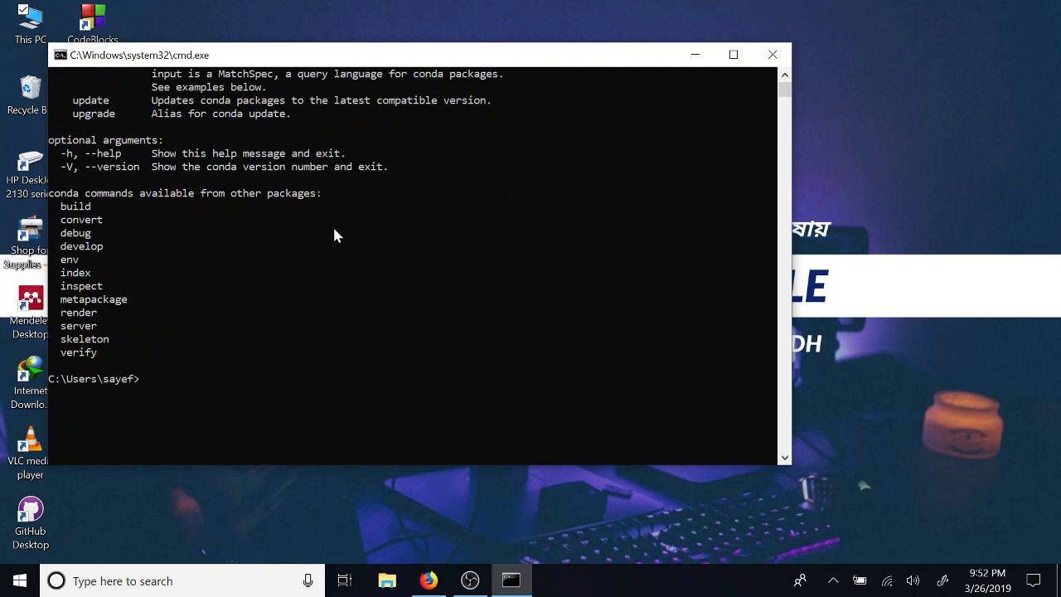
# Step: Start the Python interpreter with python and highlight "Anaconda, Inc." in its version banner
pyautogui.write('thon')
pyautogui.press('Return')
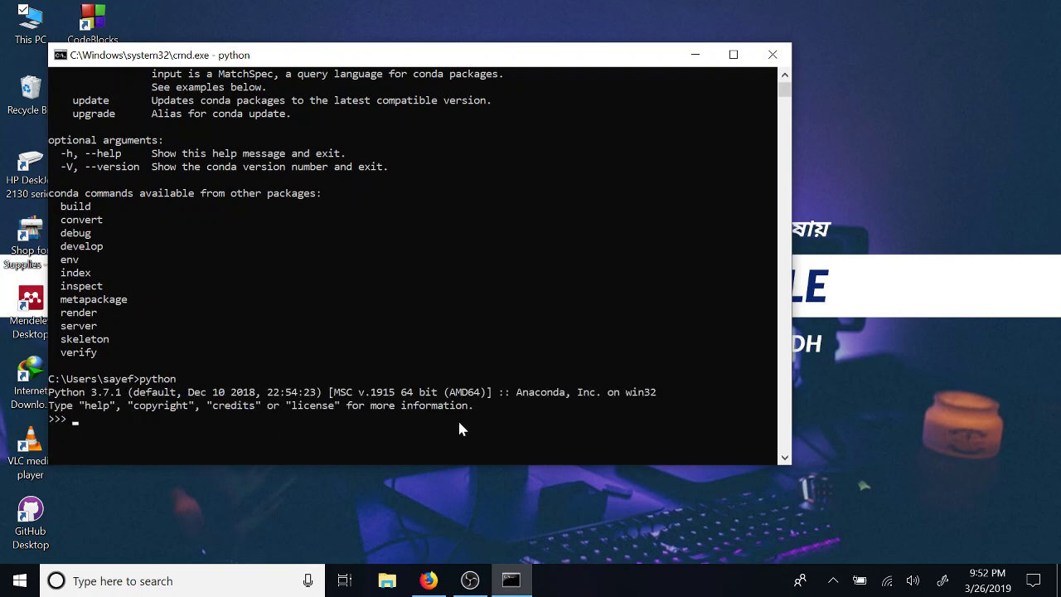
pyautogui.moveTo(511, 392); pyautogui.dragTo(606, 396)
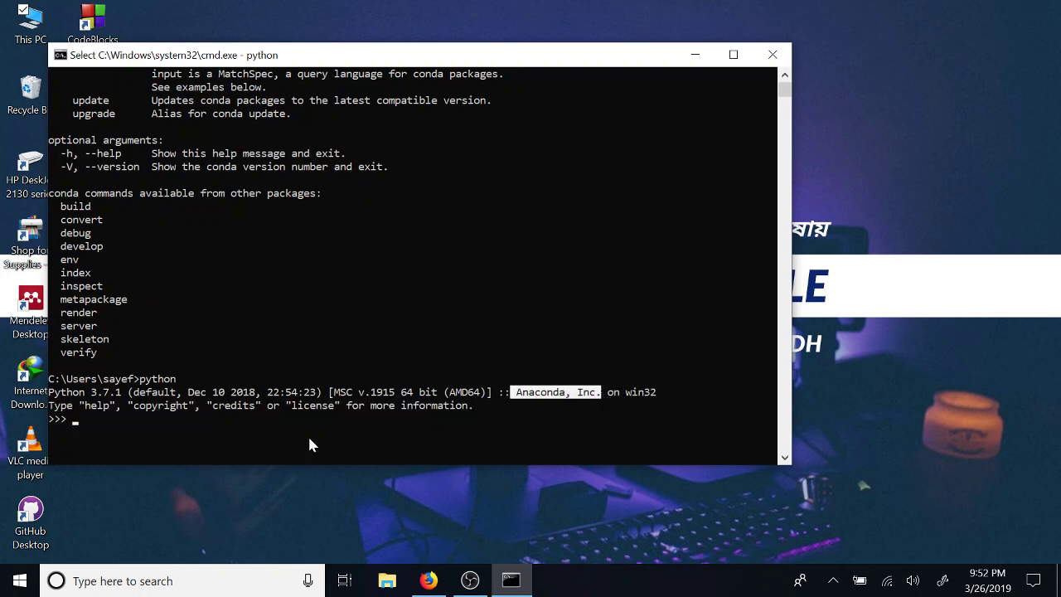
pyautogui.click(208, 421)
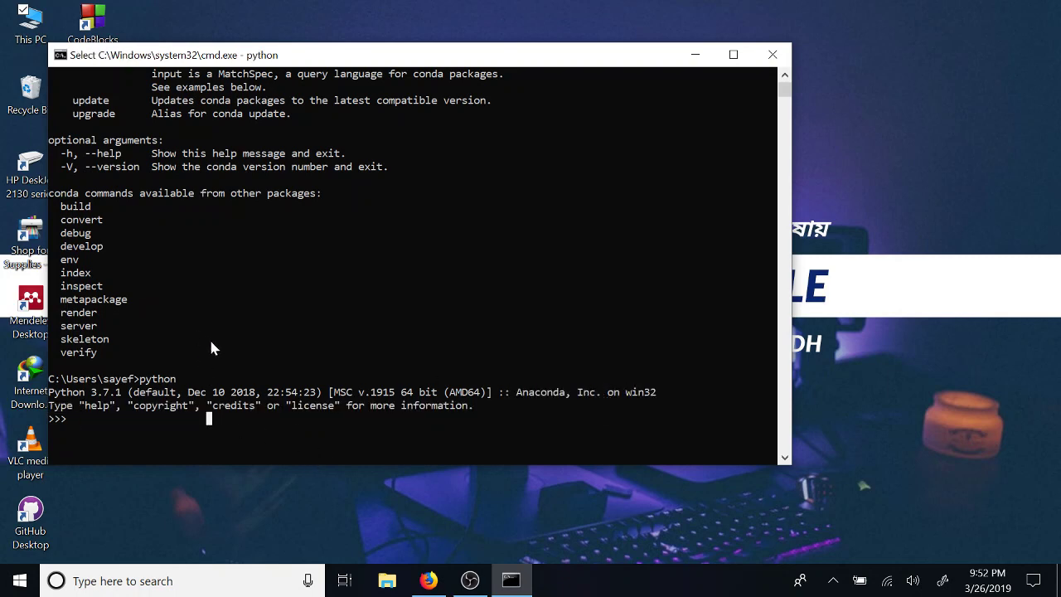